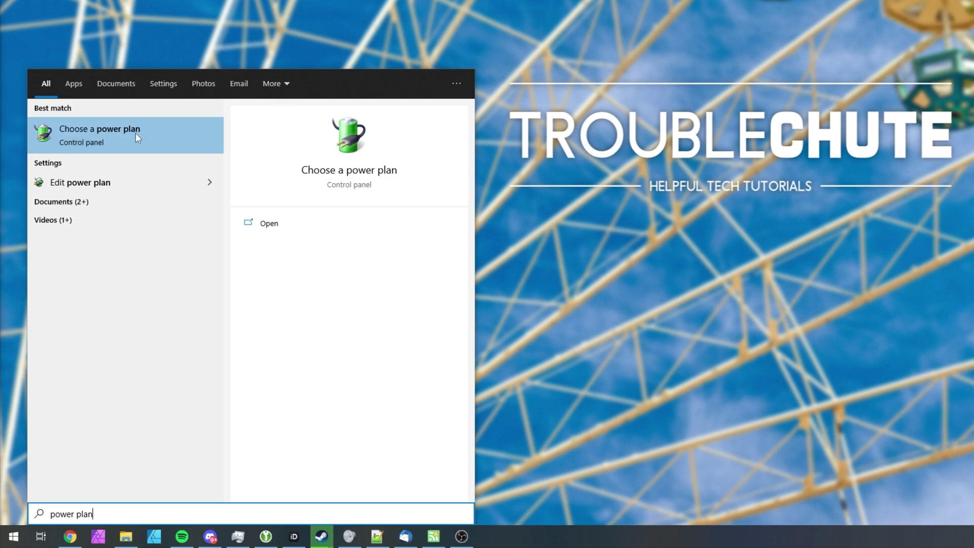
- Open the plan settings for the AMD Ryzen™ High Performance power plan from Choose a power plan
click(136, 132)
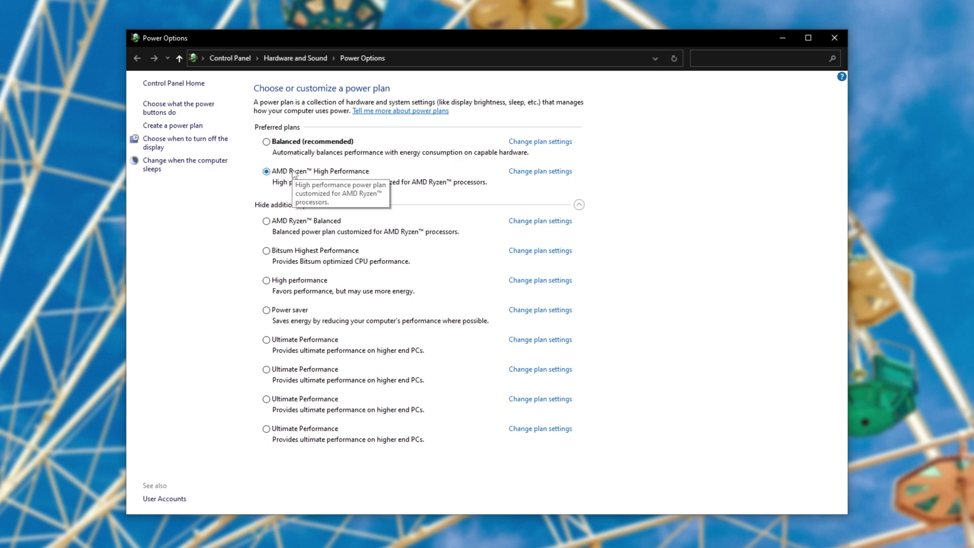
click(555, 176)
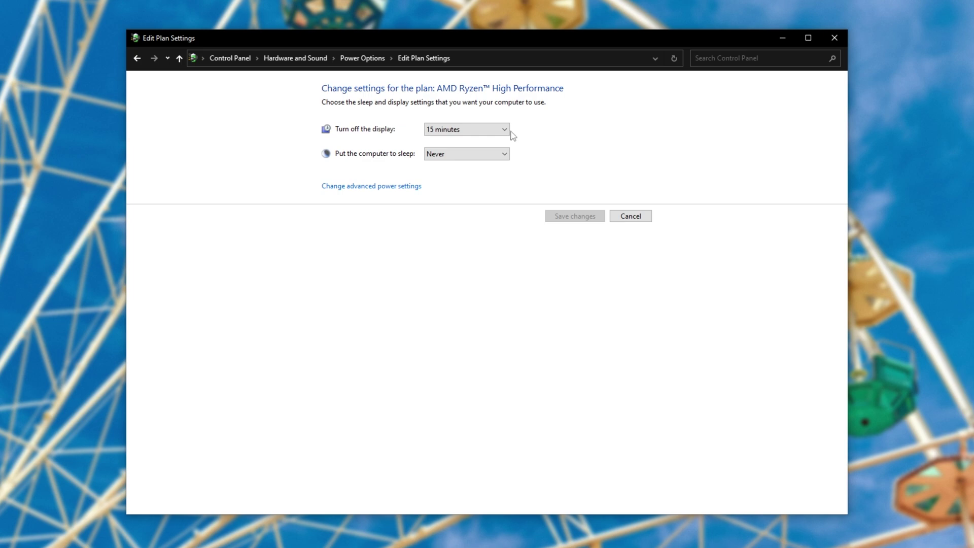
- Set PCI Express Link State Power Management to Off in the advanced power settings and apply
click(389, 191)
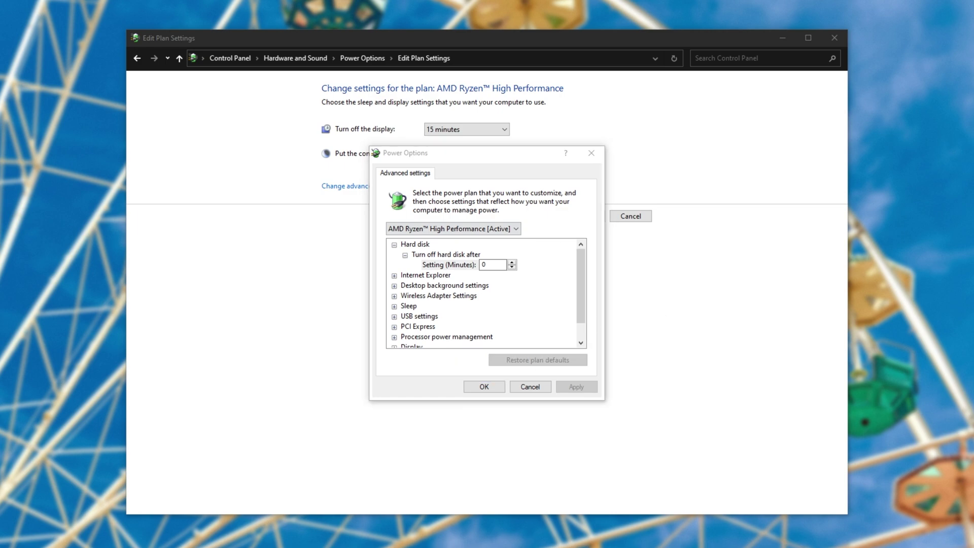
click(406, 328)
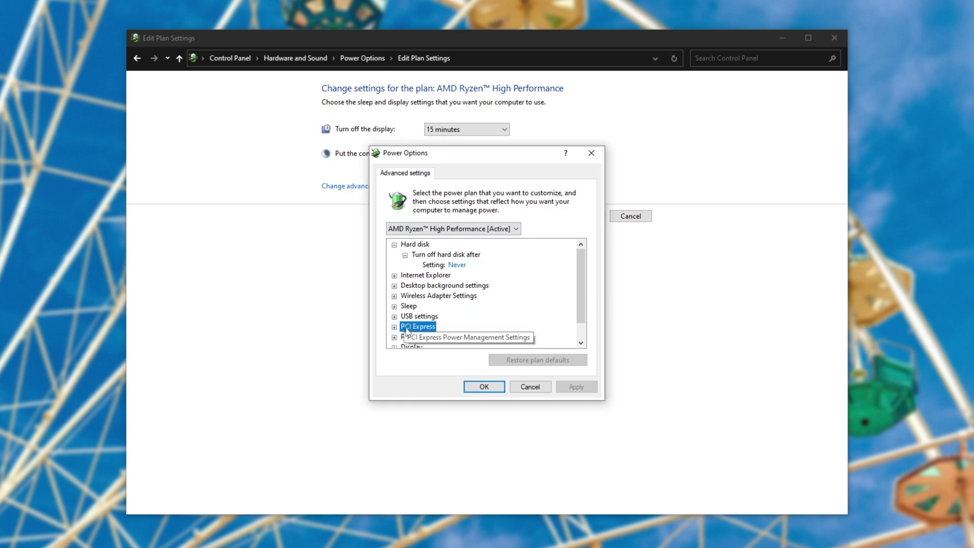
click(394, 327)
scroll(406, 329, down, 1)
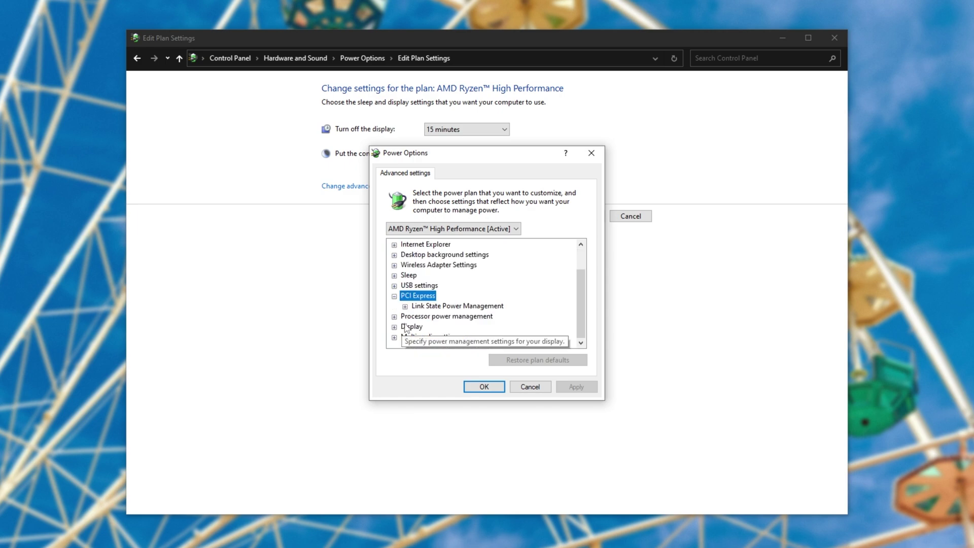
click(405, 308)
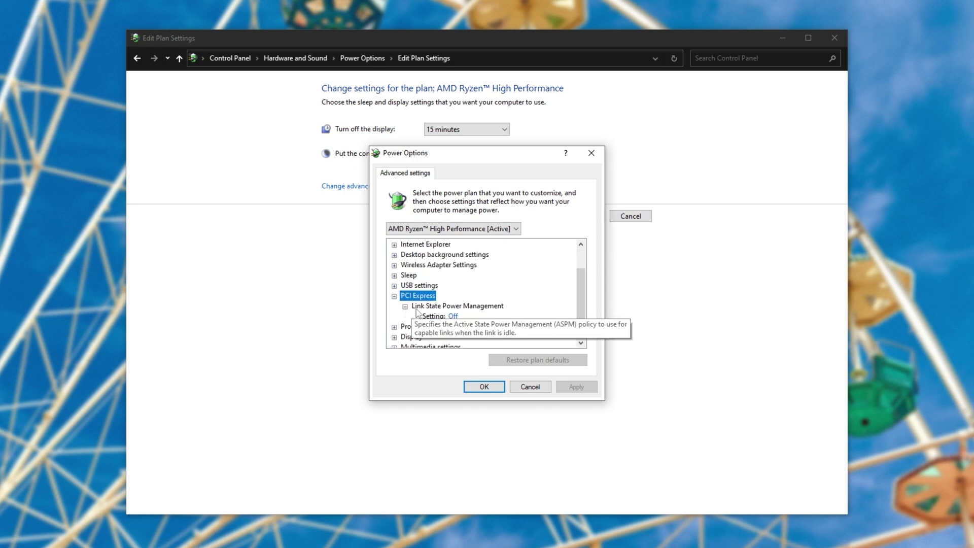
click(442, 317)
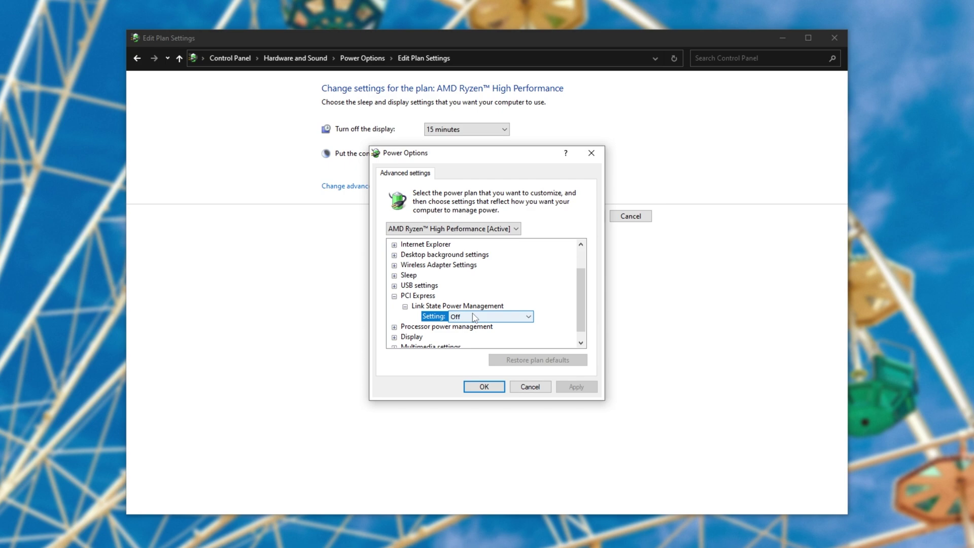
click(472, 316)
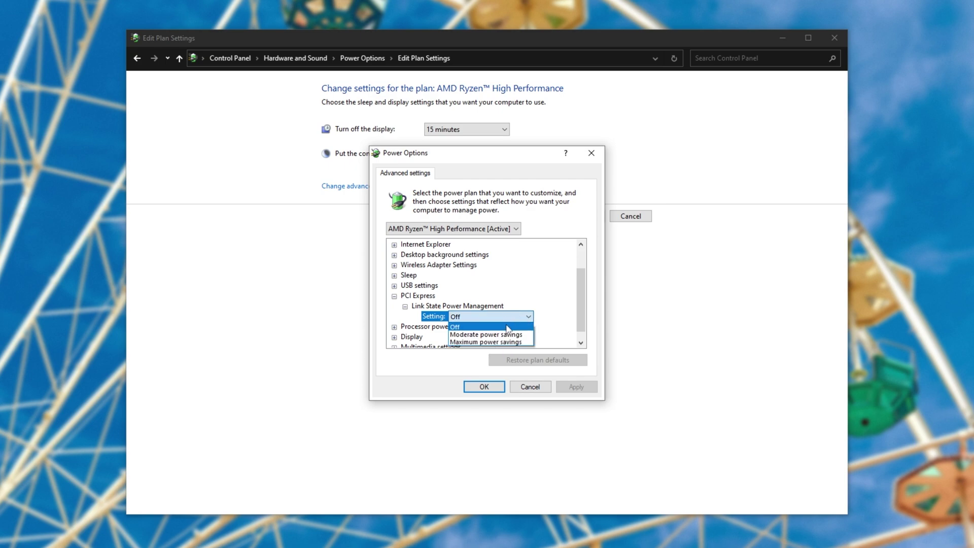
click(505, 325)
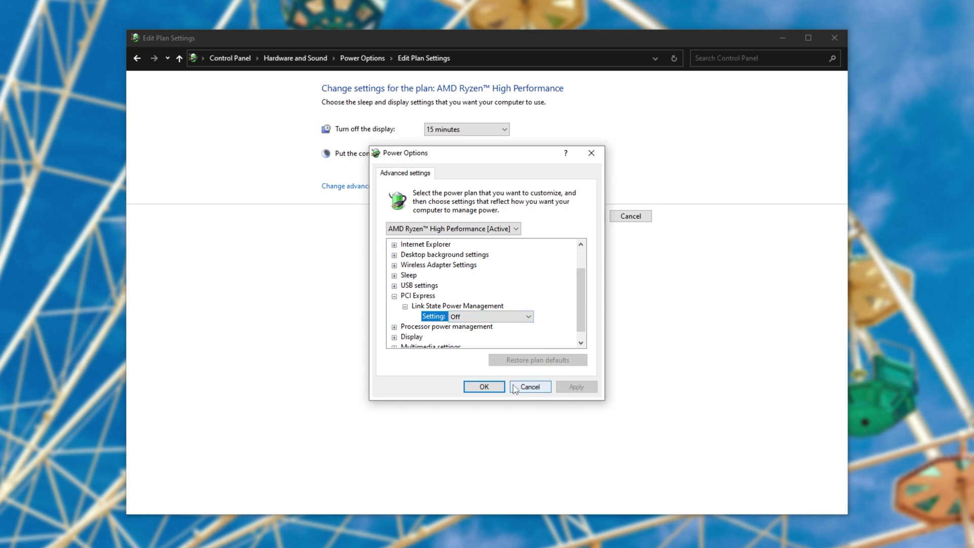
click(484, 387)
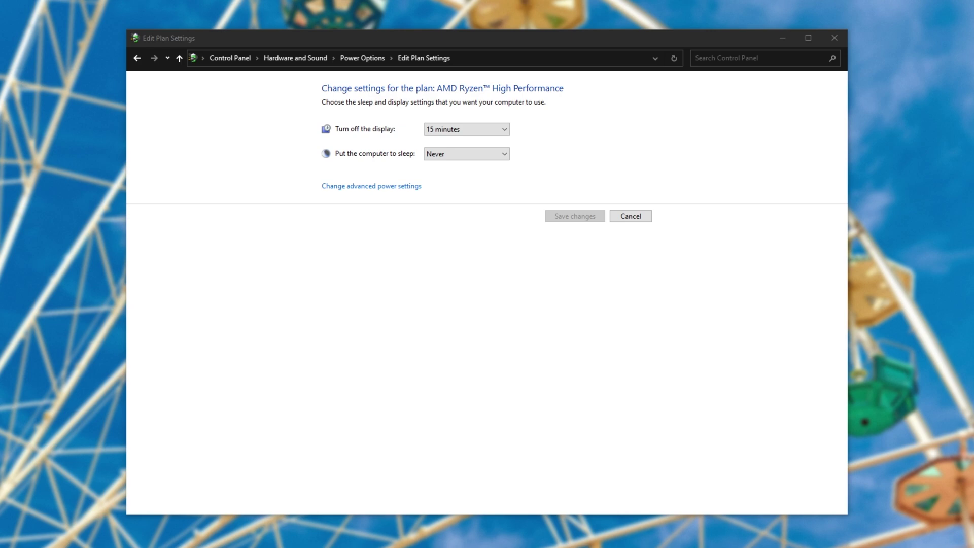
- Unlock the unavailable power button settings and keep the power button action on Shut down
click(137, 59)
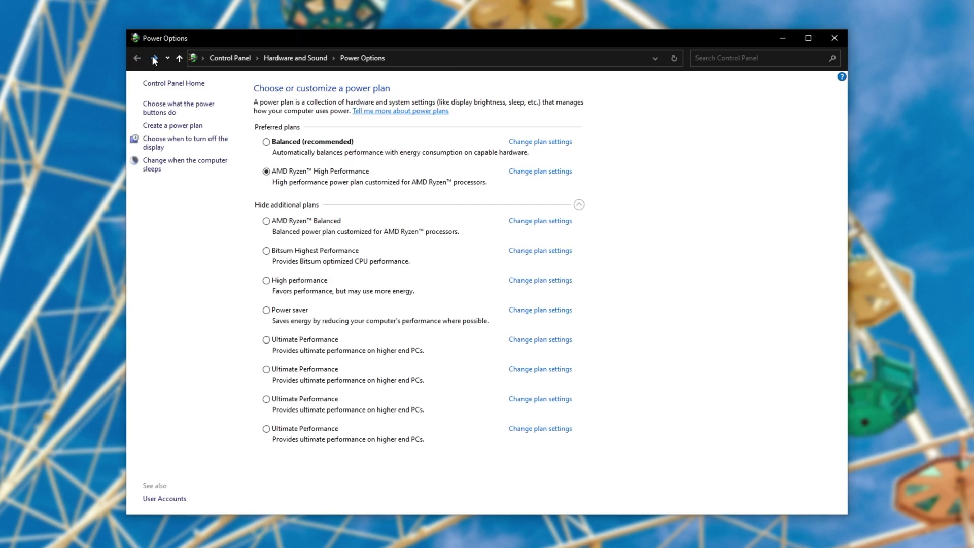
click(202, 111)
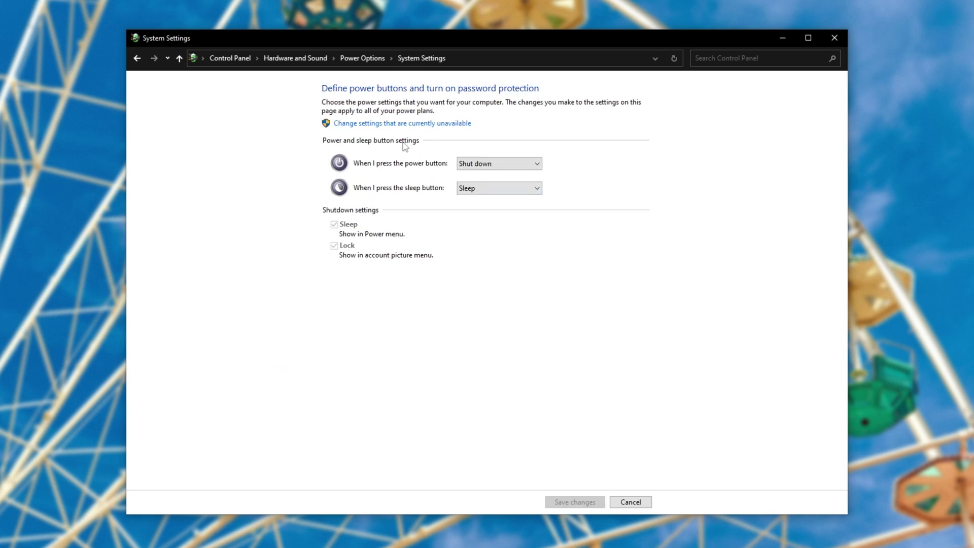
click(452, 124)
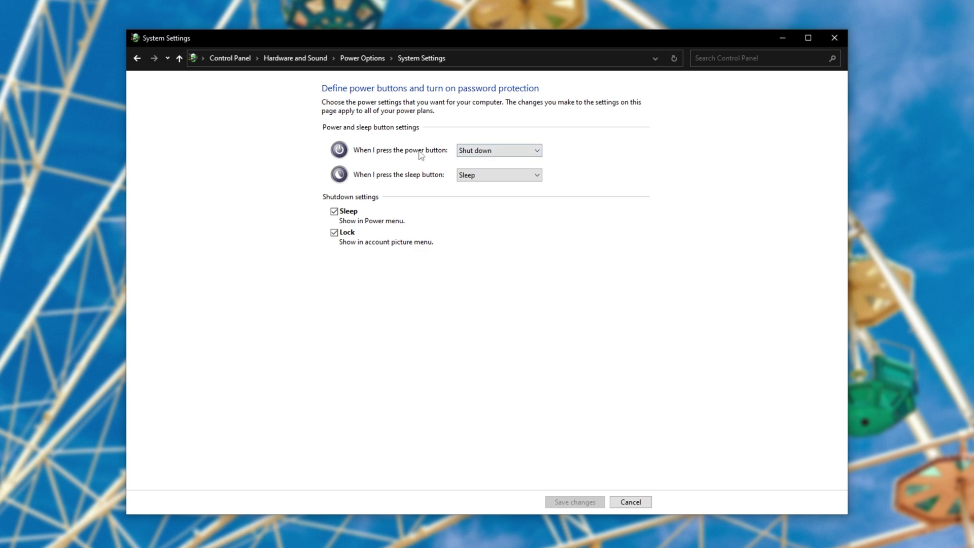
click(476, 152)
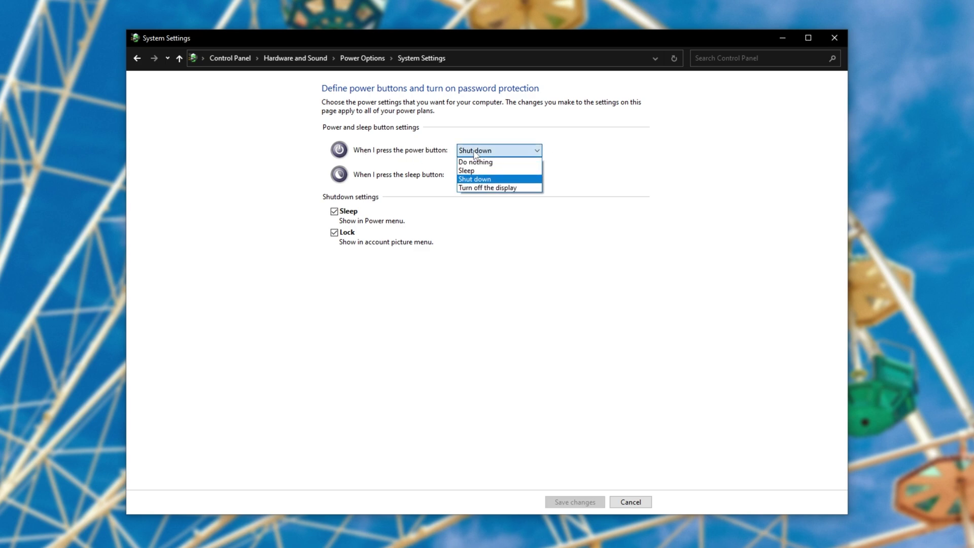
click(476, 153)
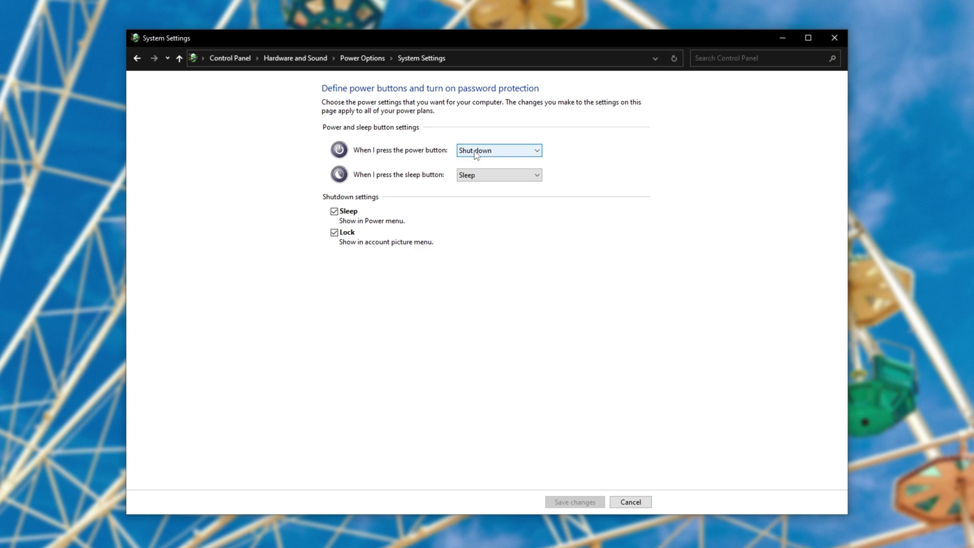
click(477, 151)
click(500, 155)
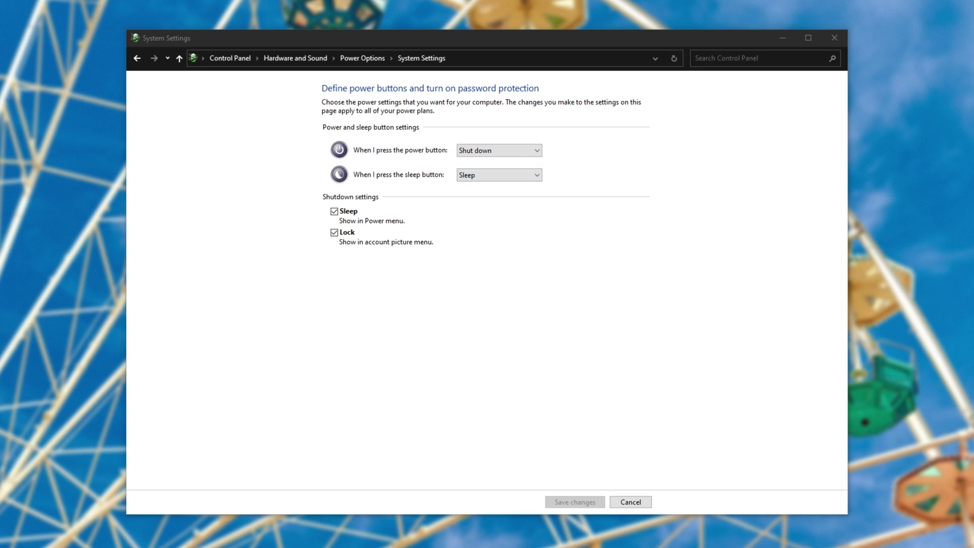
click(375, 157)
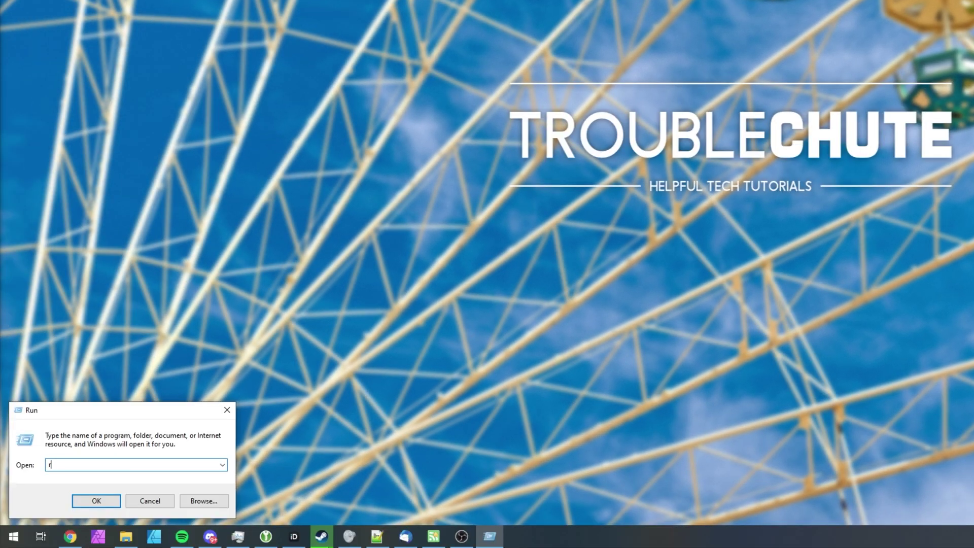
- Launch Registry Editor with regedit and narrow the key tree pane
text(egedit)
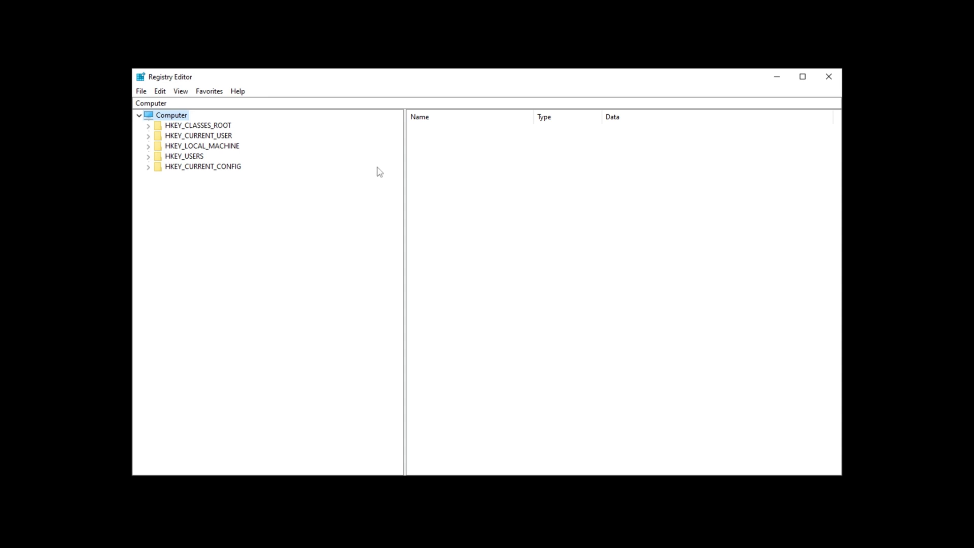
drag(404, 171, 345, 178)
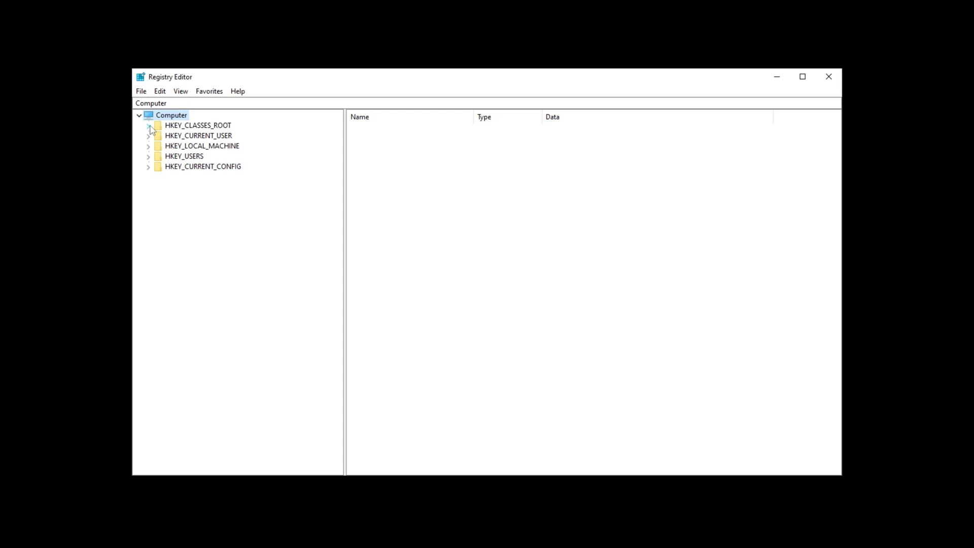
click(187, 126)
click(529, 339)
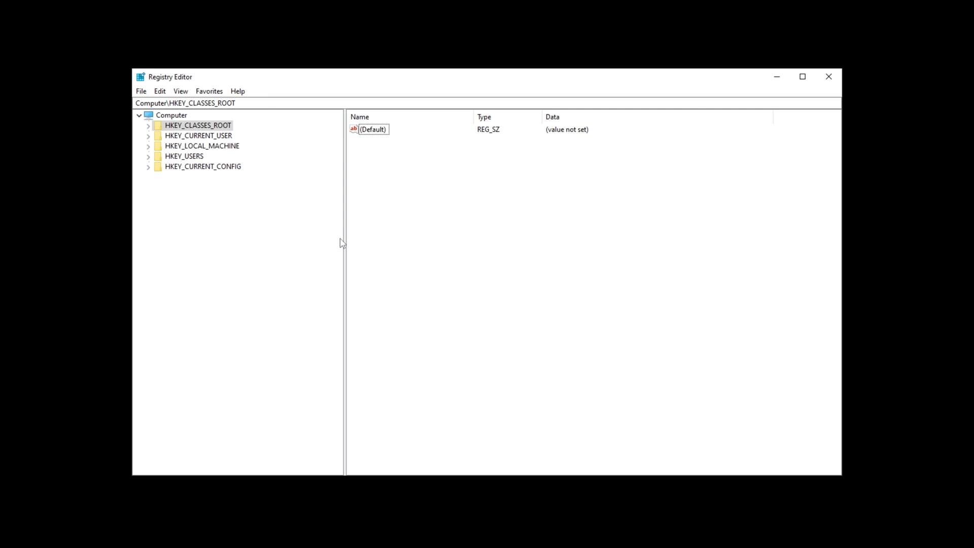
- Browse HKEY_LOCAL_MACHINE\SYSTEM\CurrentControlSet\Control\Session Manager down to the Power key
click(186, 147)
click(148, 146)
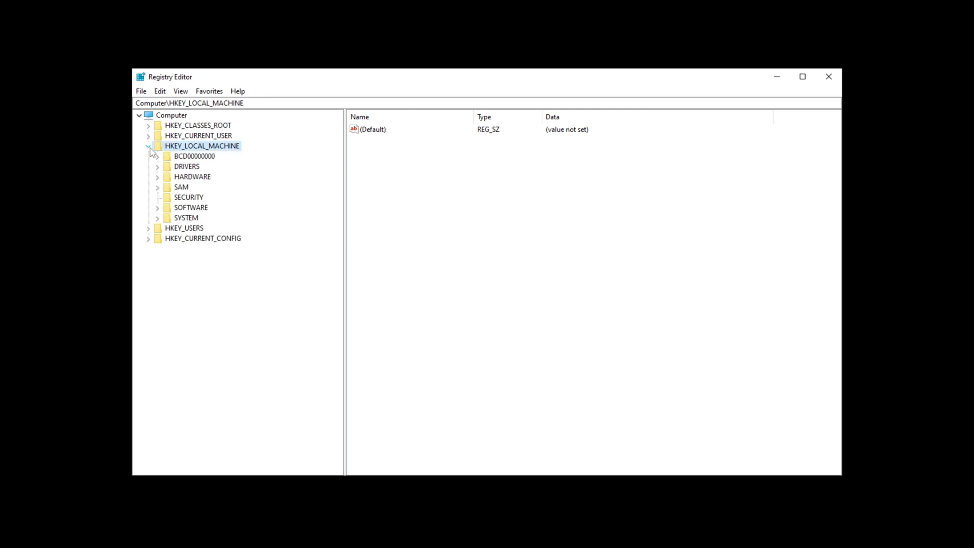
click(158, 218)
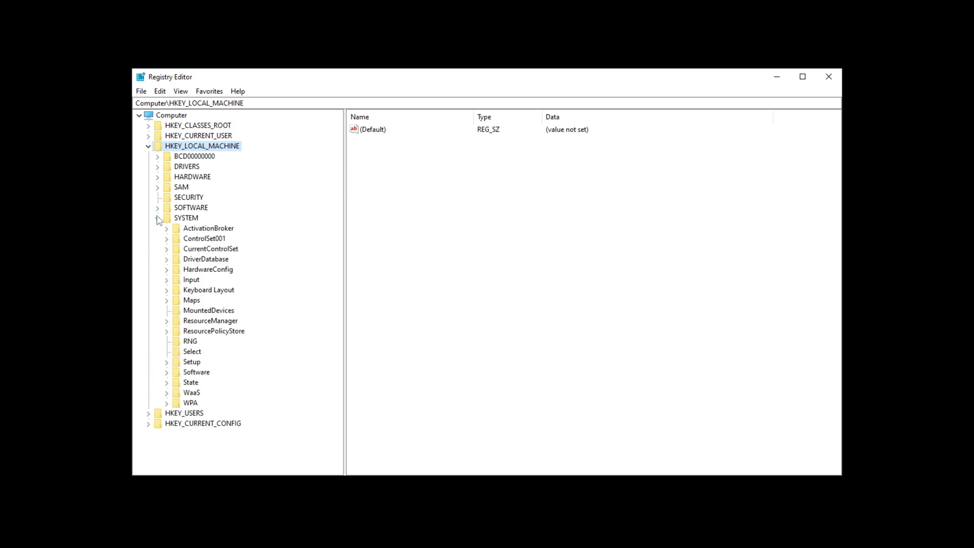
click(167, 249)
click(176, 259)
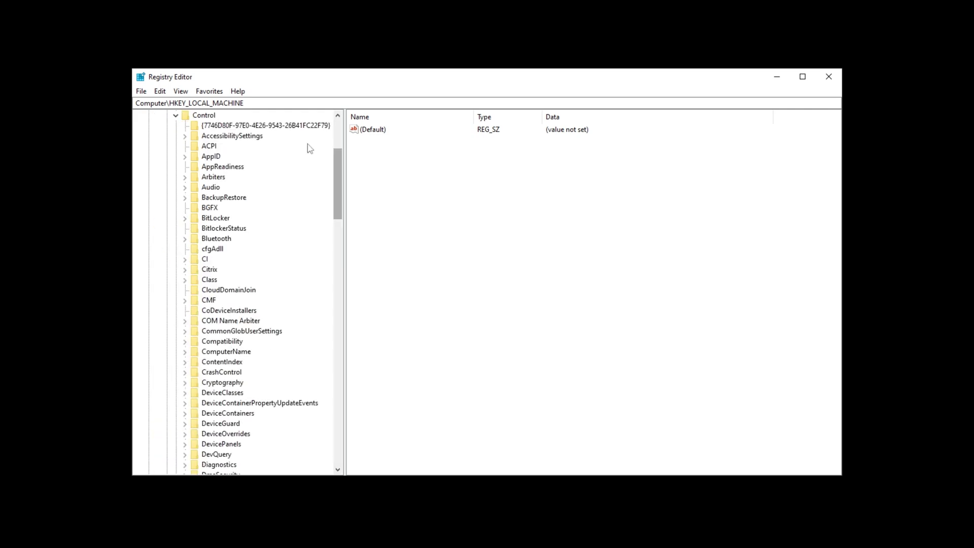
scroll(304, 152, down, 20)
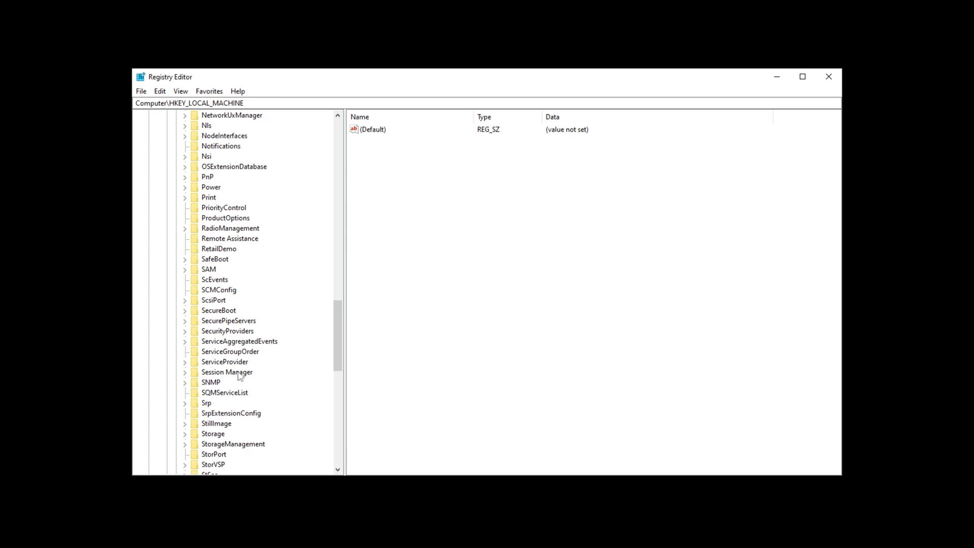
click(226, 374)
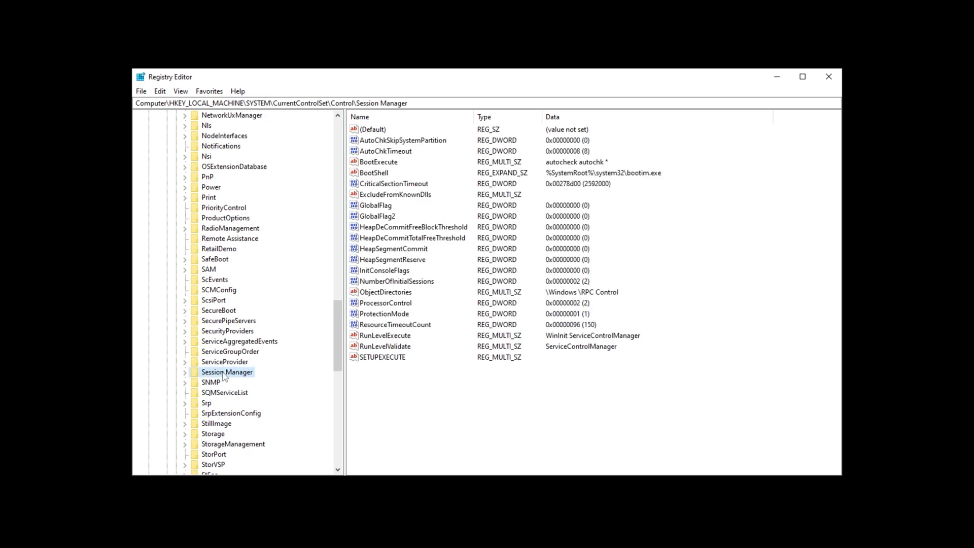
click(185, 374)
scroll(213, 343, down, 3)
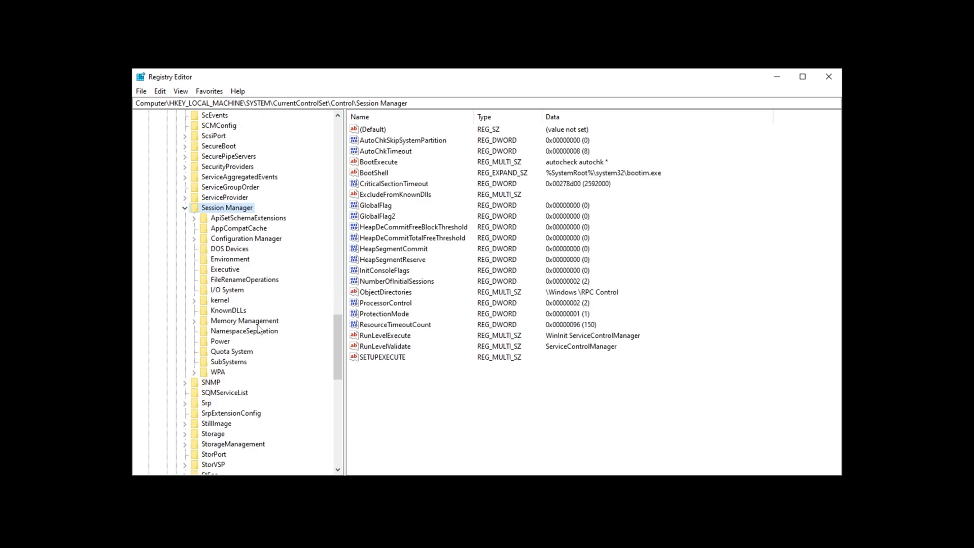
click(214, 343)
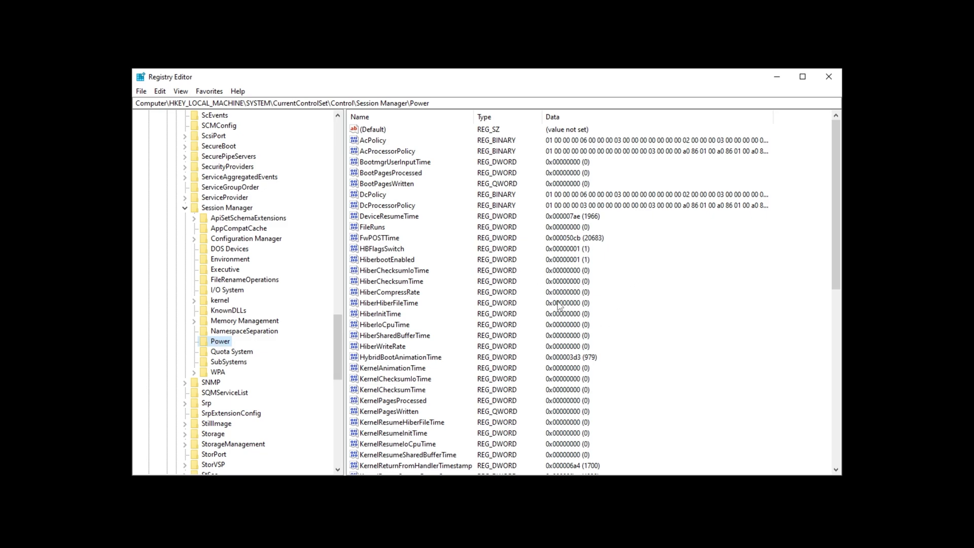
scroll(558, 300, down, 2)
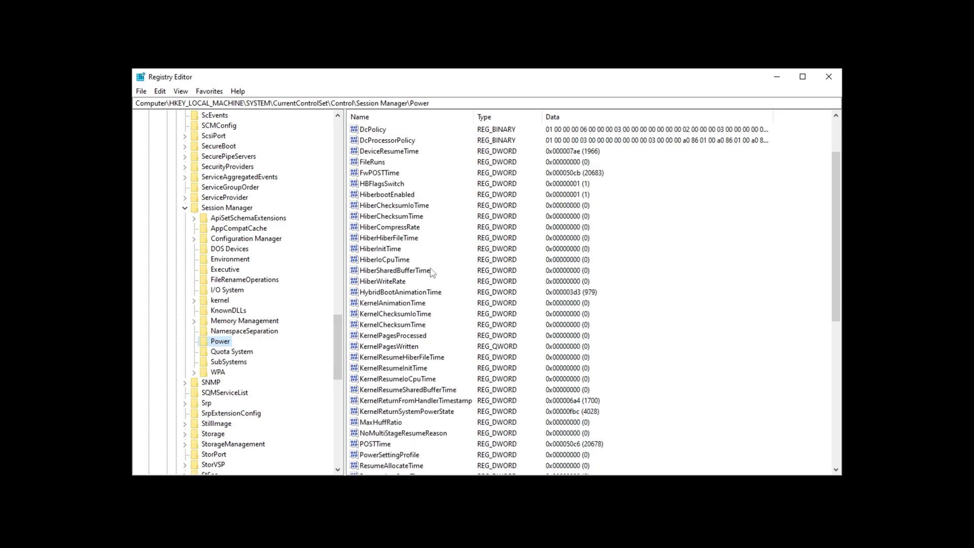
- Change the HiberbootEnabled value in the Power key from 1 to 0
click(387, 195)
double_click(389, 197)
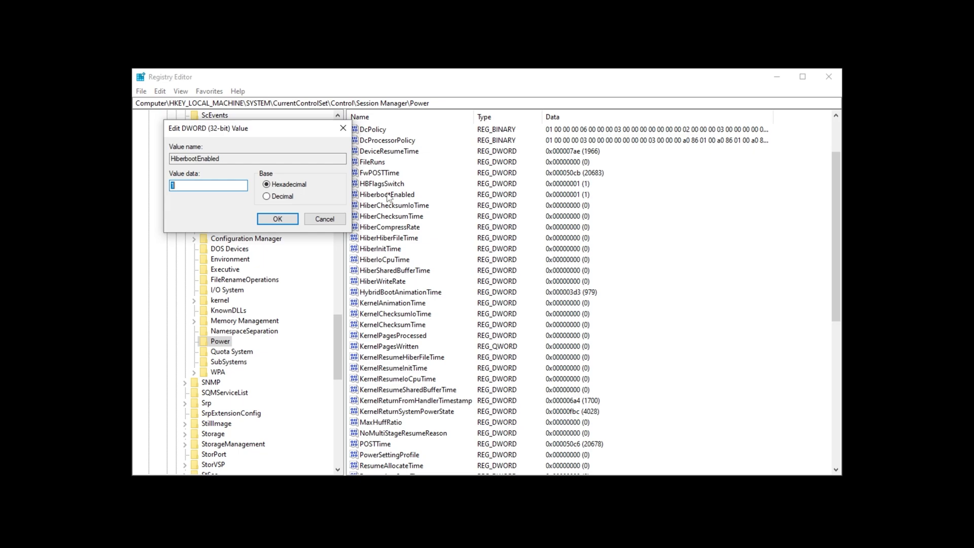
drag(289, 129, 515, 224)
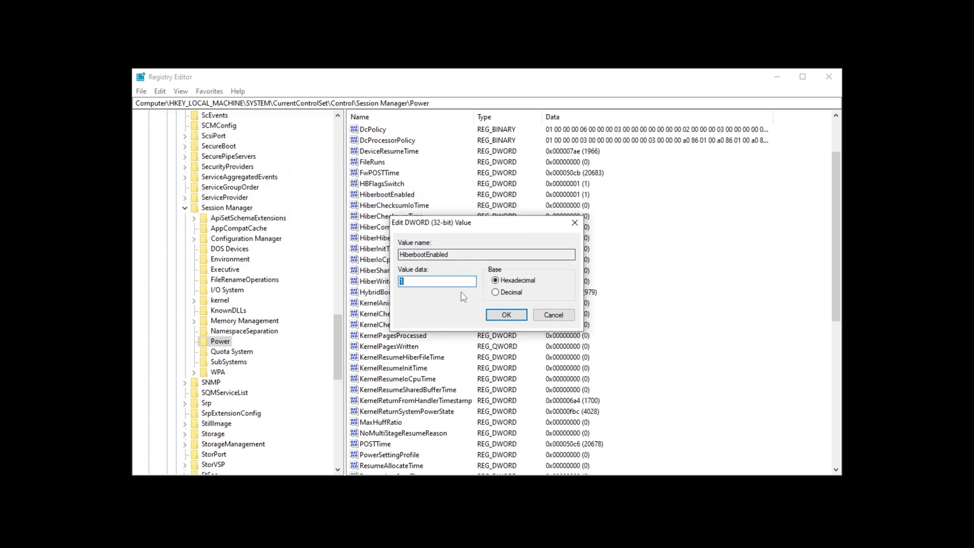
text(0)
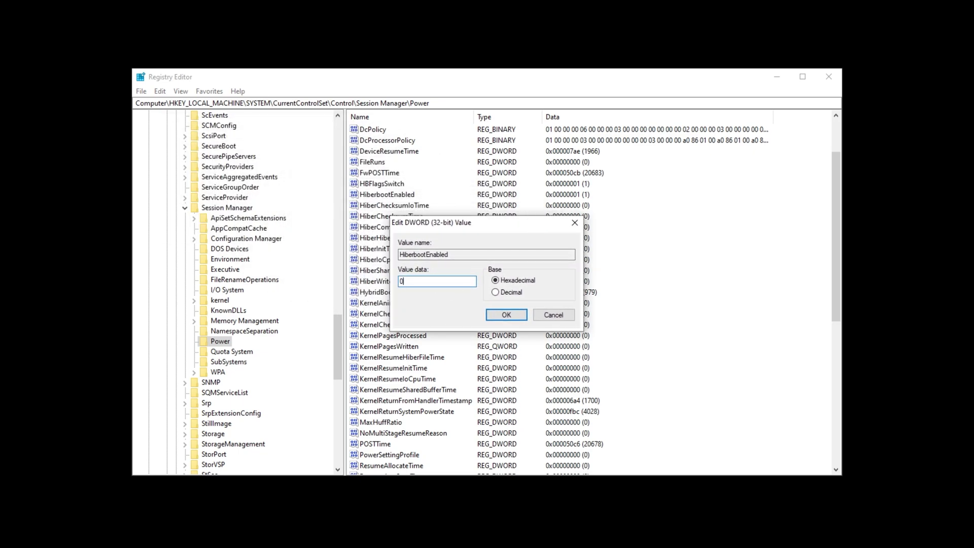
key(Return)
drag(602, 189, 536, 200)
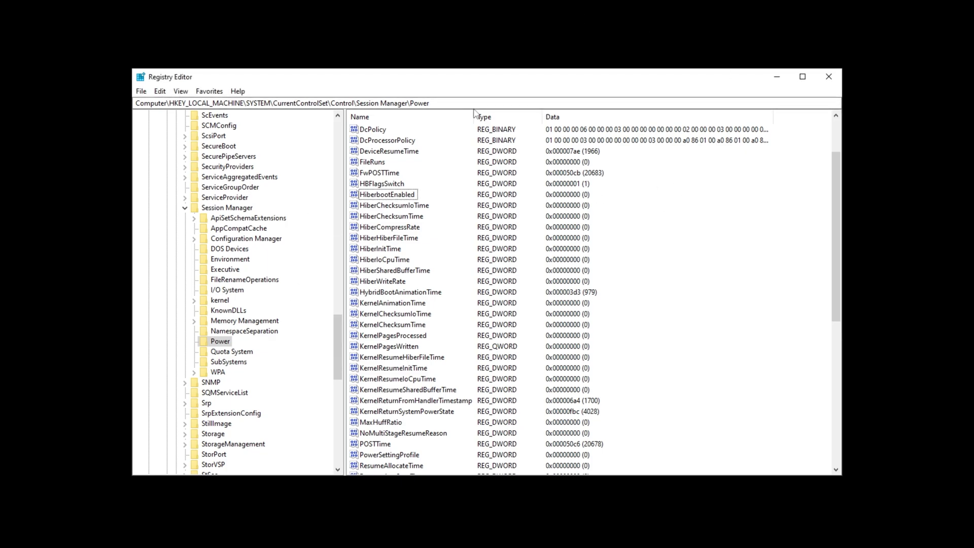
click(457, 103)
click(483, 195)
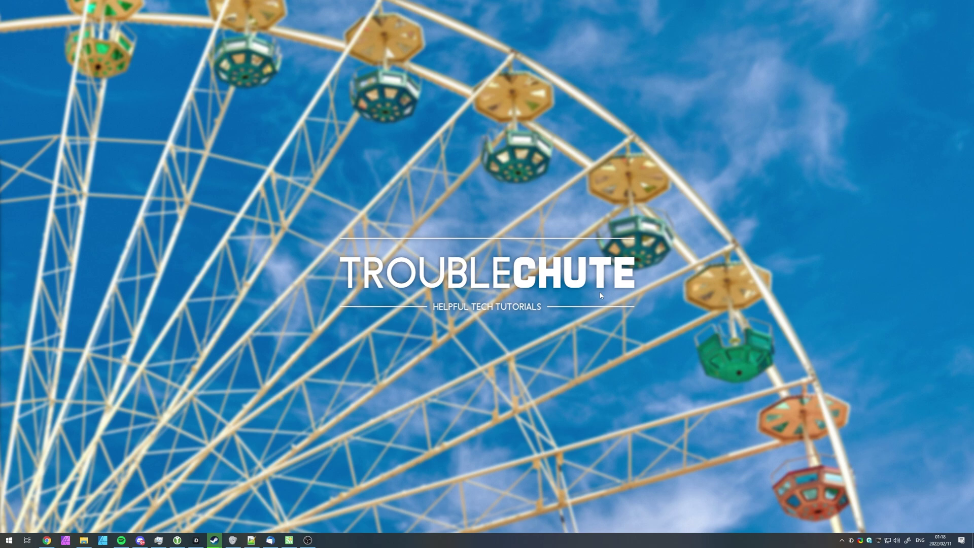
- Run powercfg -h off in an administrator Command Prompt to disable hibernation
key(super)
text(cmd)
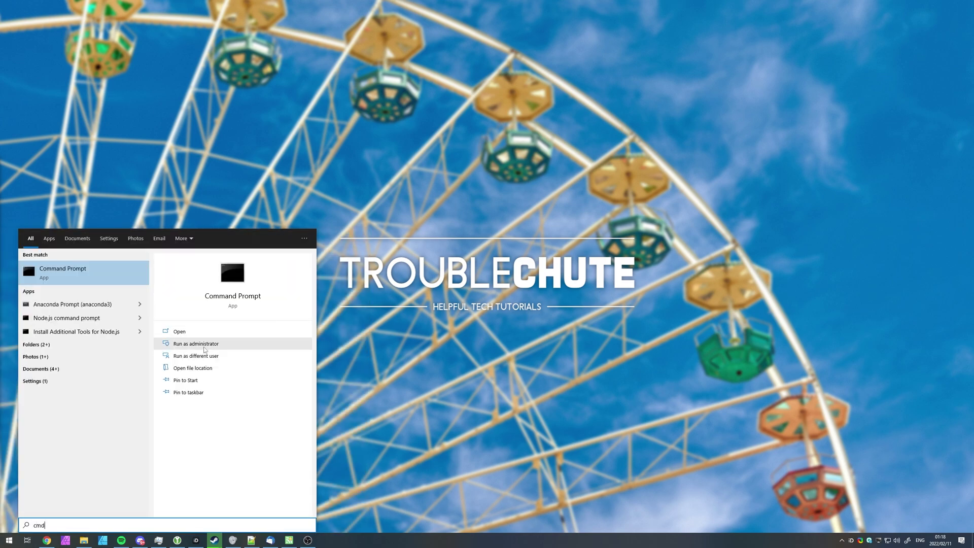
click(204, 346)
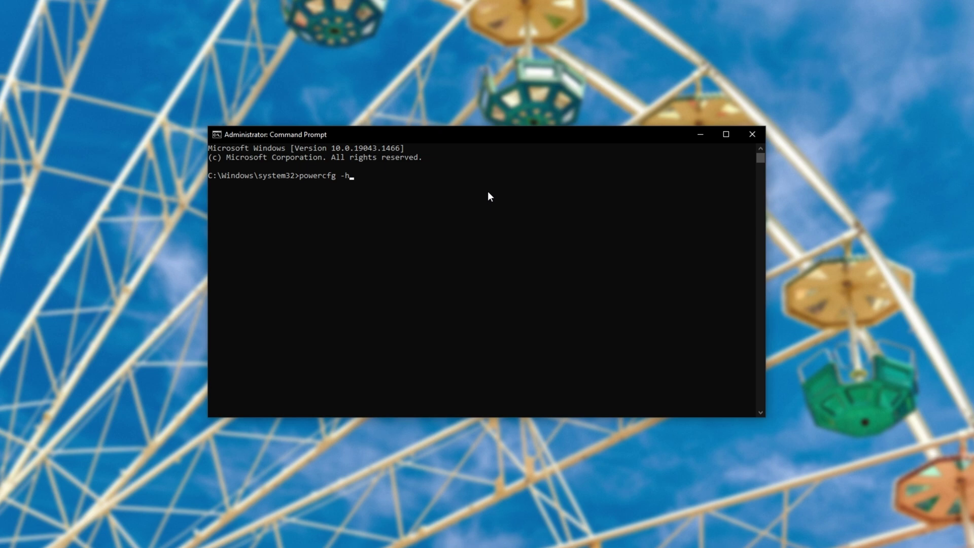
key(Return)
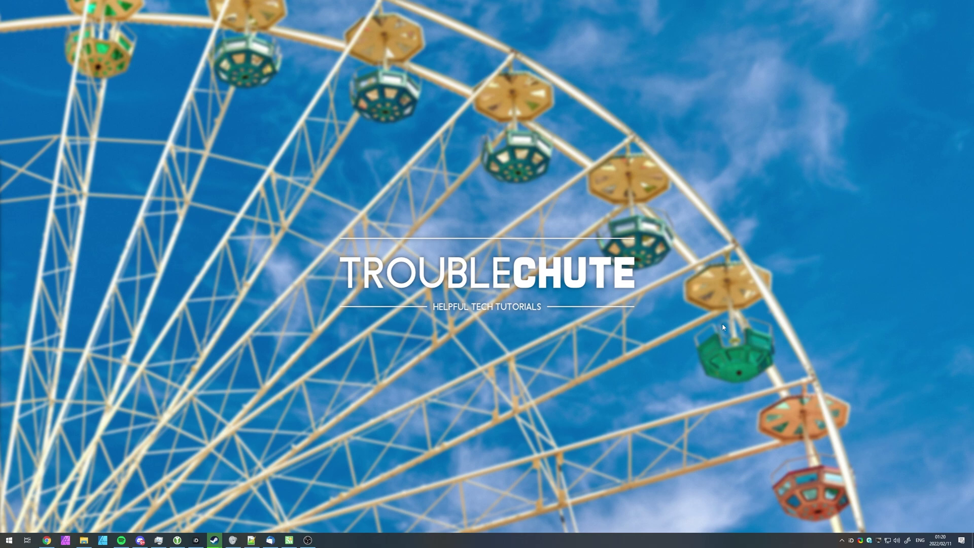
key(super)
text(info)
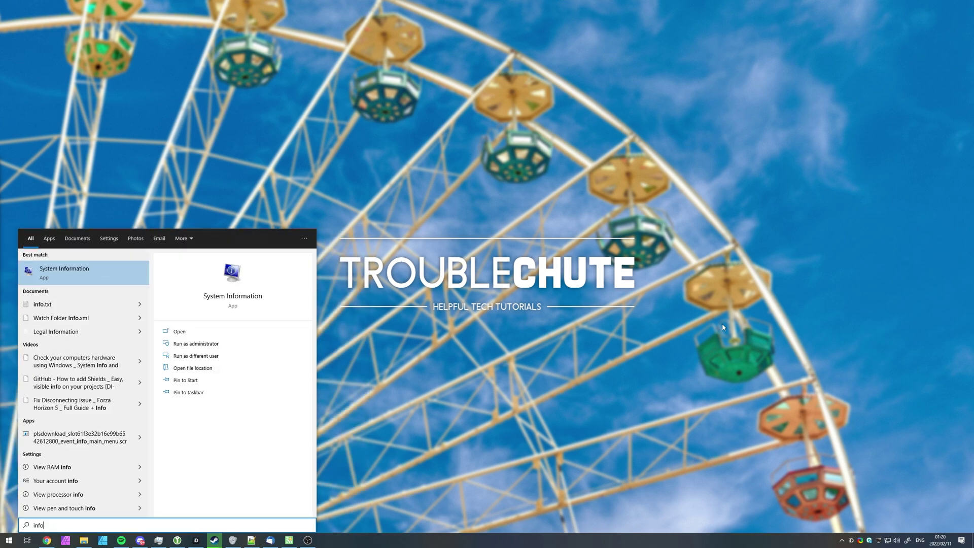
click(93, 275)
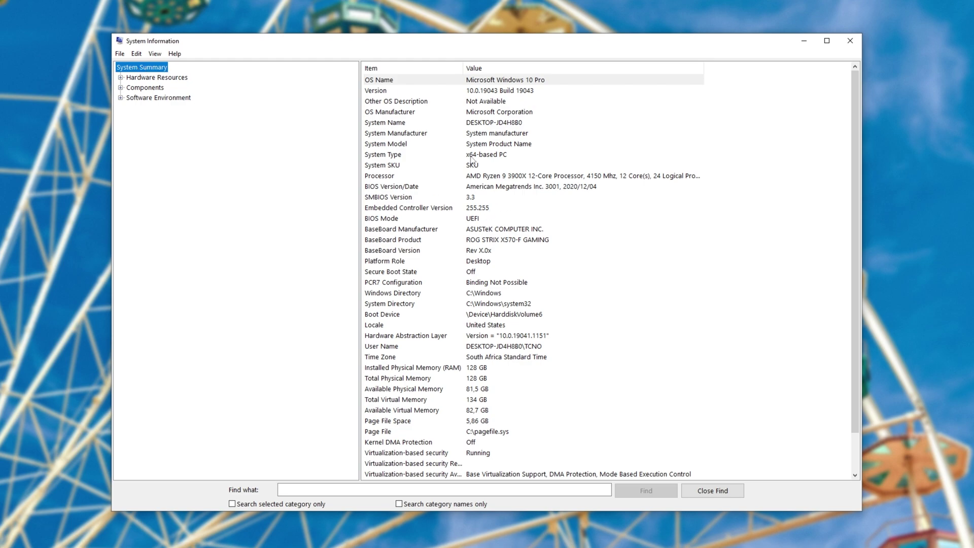
click(369, 231)
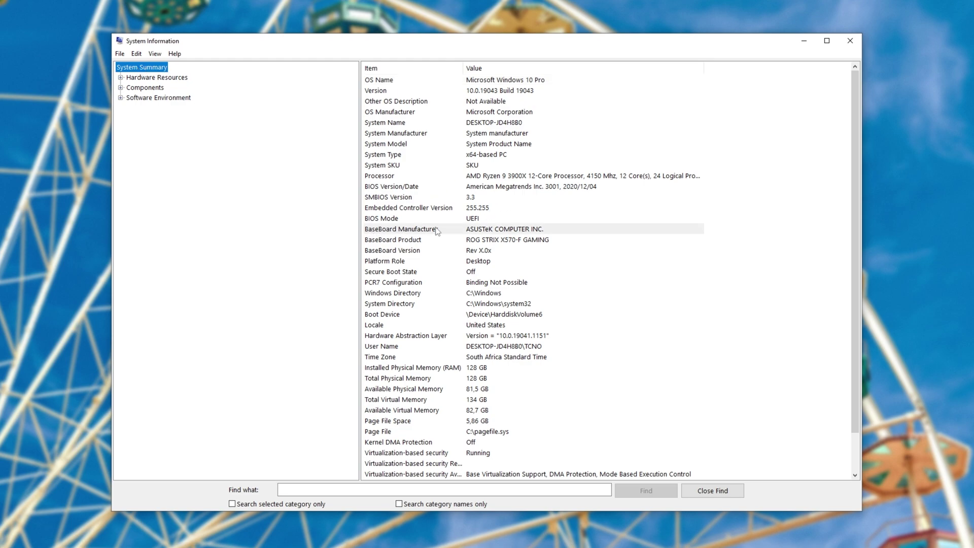
click(408, 241)
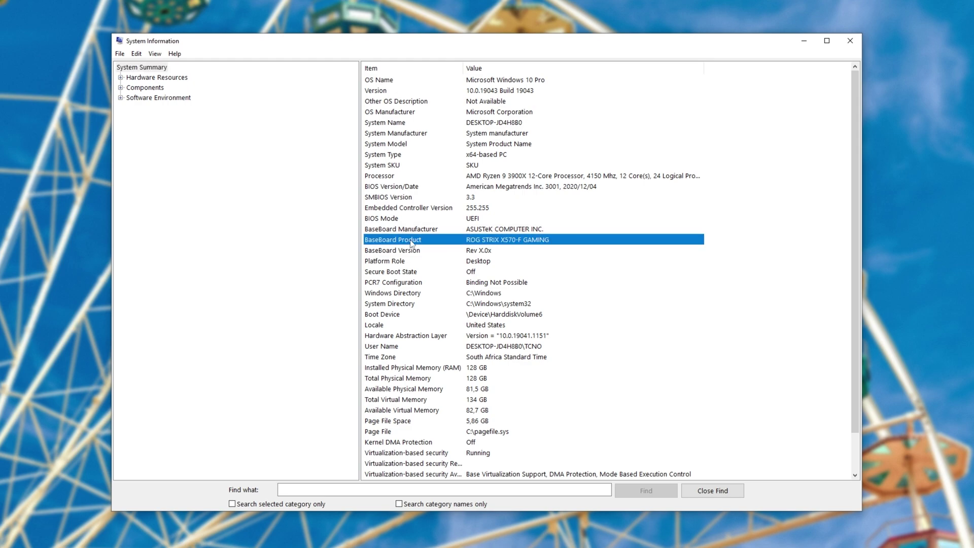
click(467, 232)
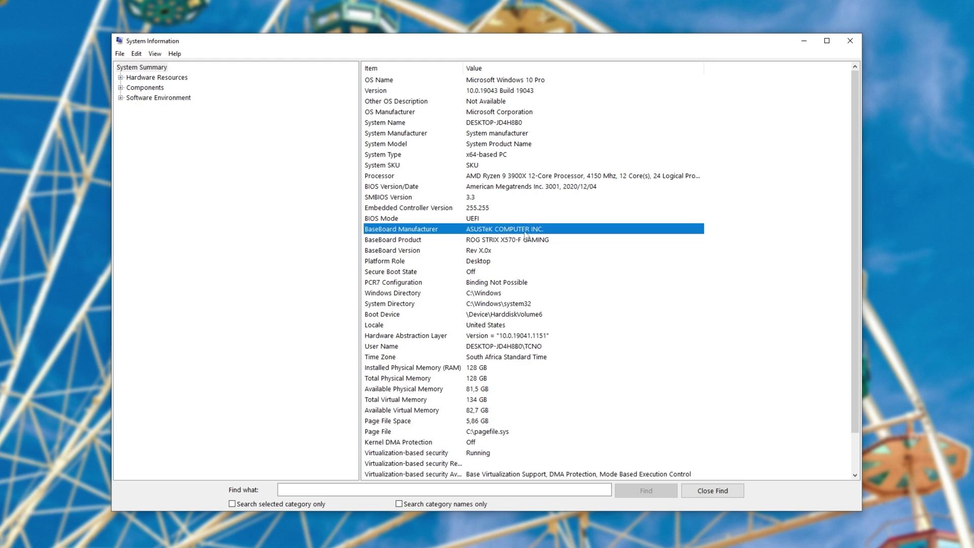
click(473, 240)
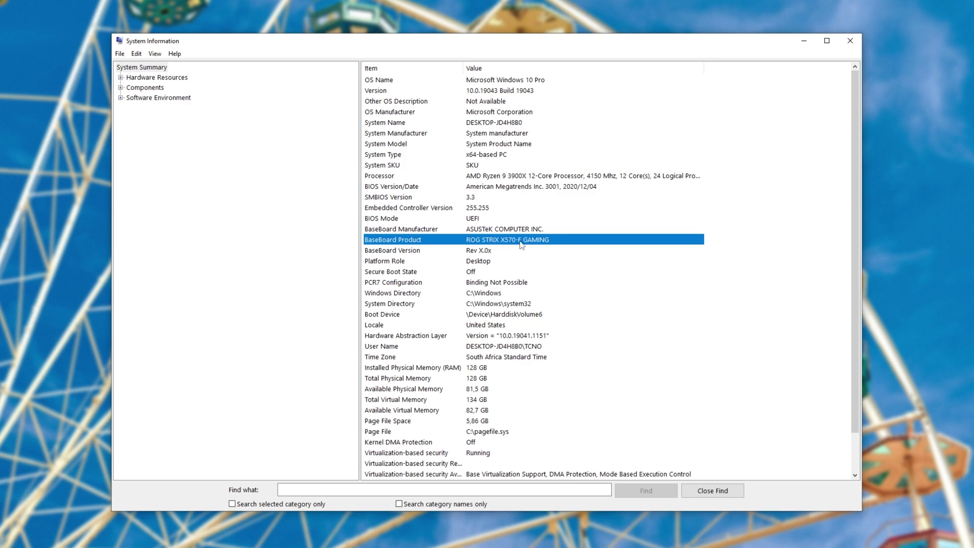